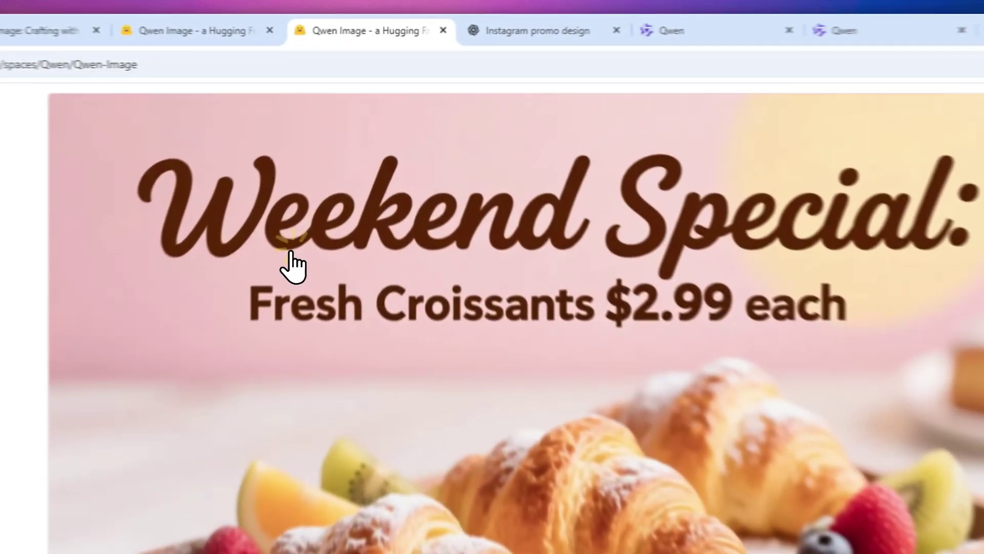
Compare the Qwen-Image croissant promo on Hugging Face with the ChatGPT version of the same Instagram promo design
left_click(338, 173)
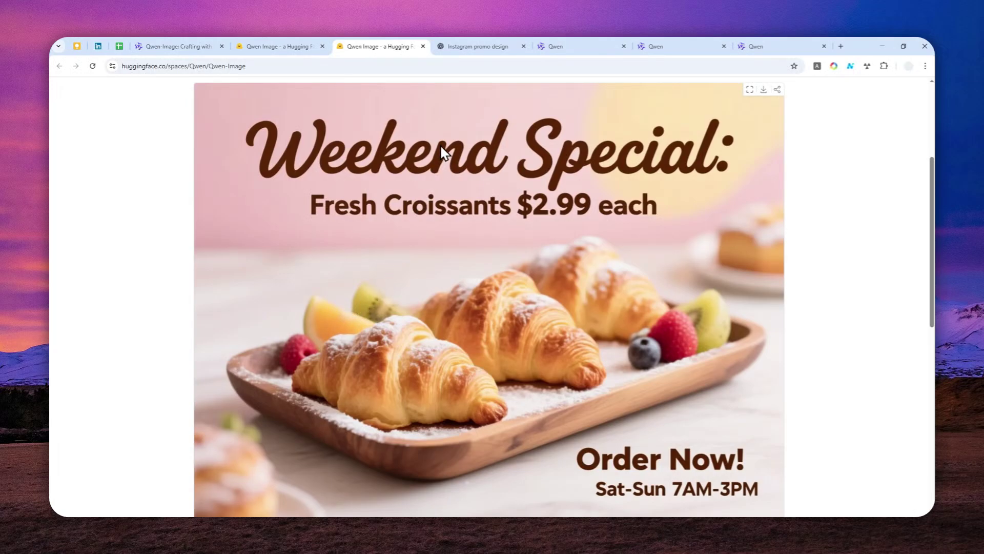
left_click(479, 45)
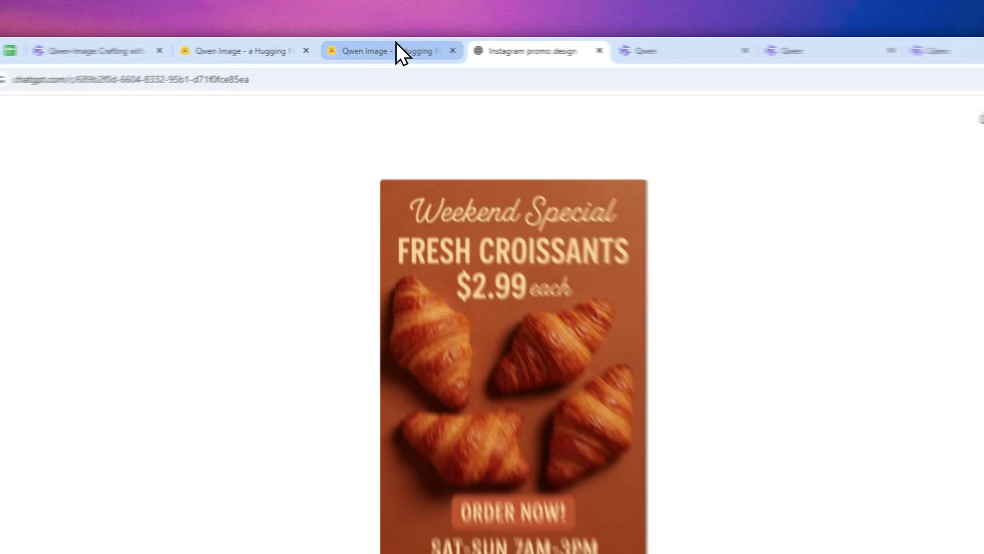
left_click(396, 44)
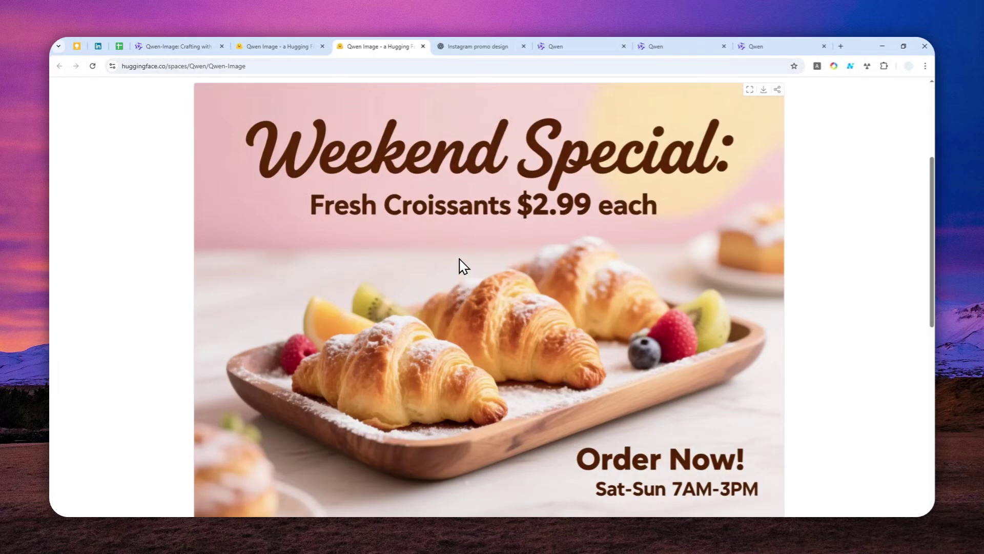
Review the images generated in the open Qwen chats: the bookstore header, the property listing sign and the wooden sign
left_click(564, 46)
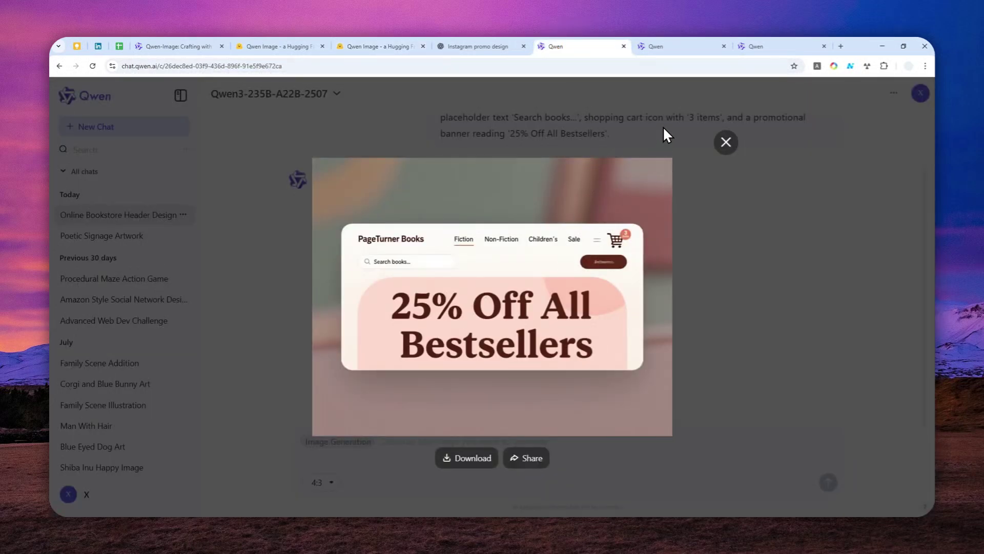
left_click(671, 46)
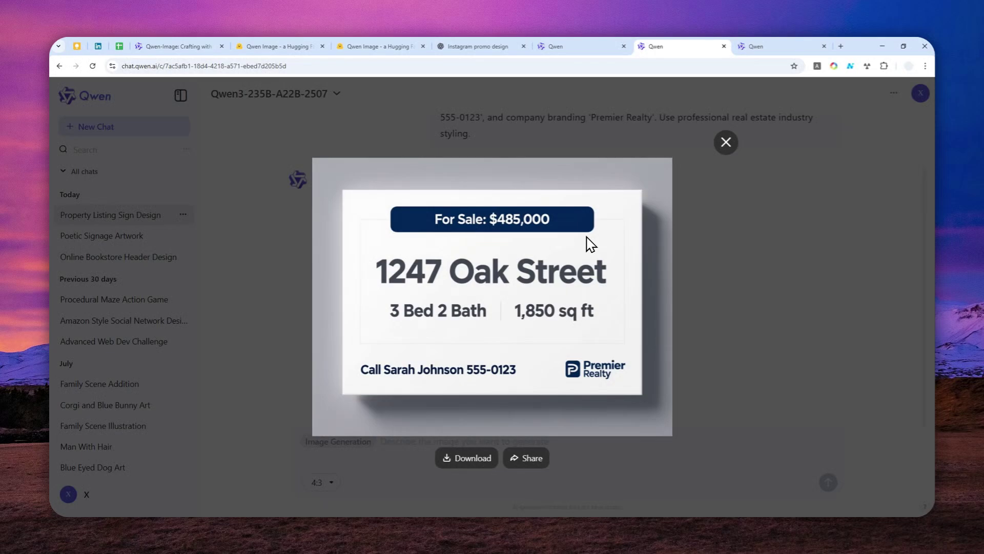
left_click(775, 37)
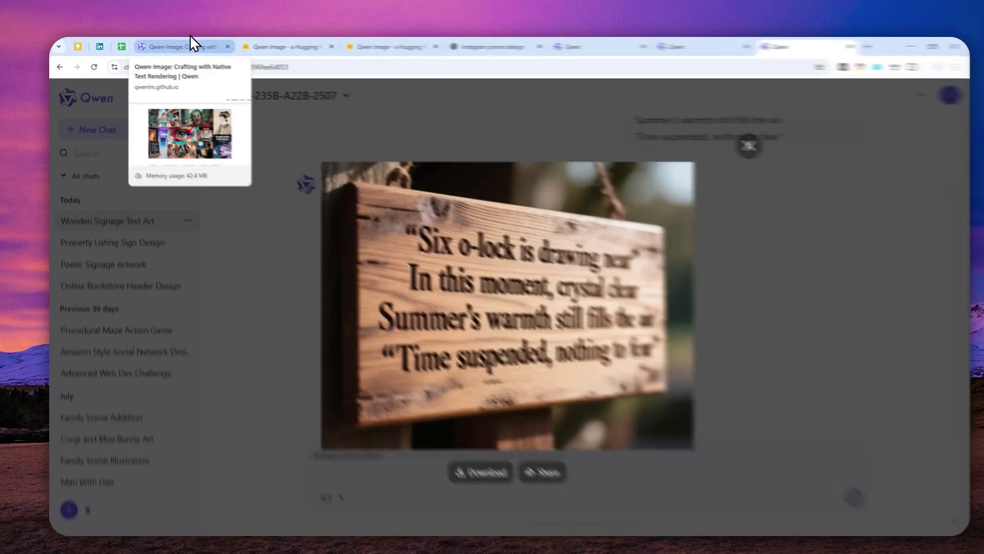
Switch to the Qwen-Image blog post and read its key features, highlighting Consistent Image Editing and Strong Cross-Benchmark Performance
left_click(188, 39)
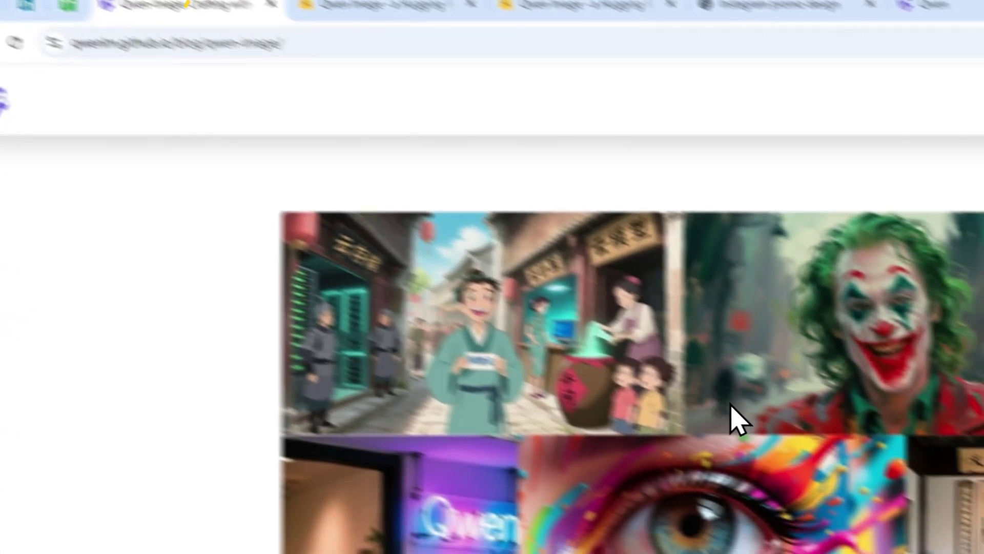
scroll(834, 461, "down", 5)
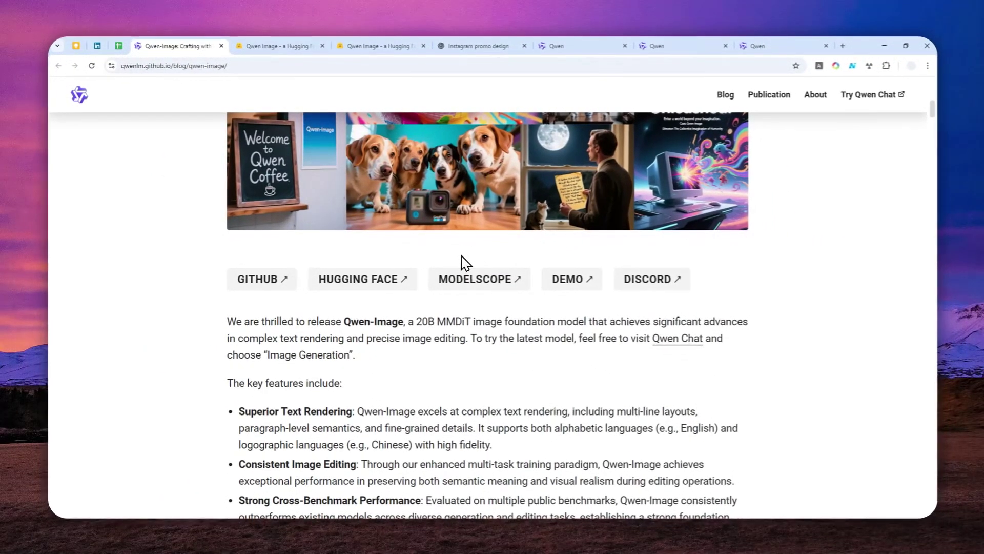
scroll(434, 297, "down", 3)
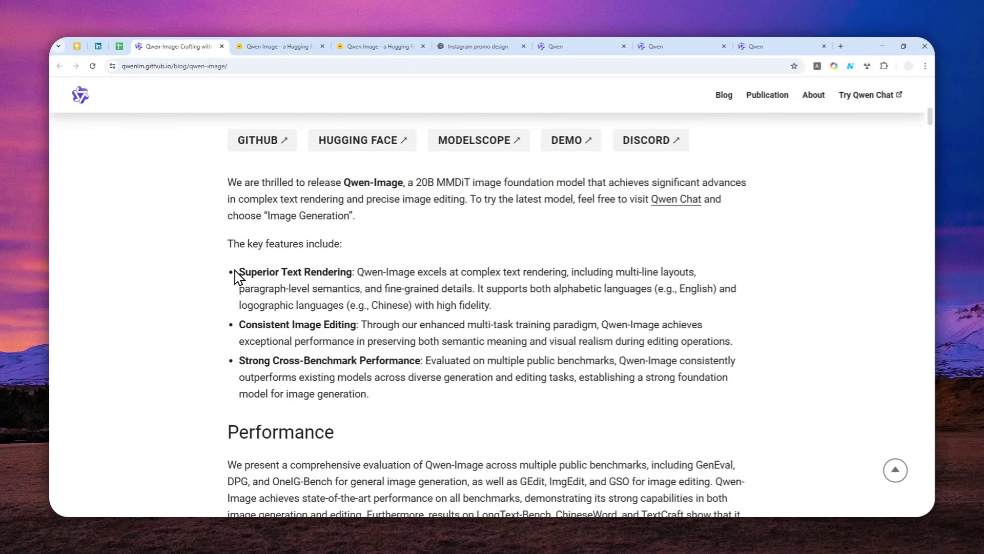
left_click_drag(239, 326, 368, 337)
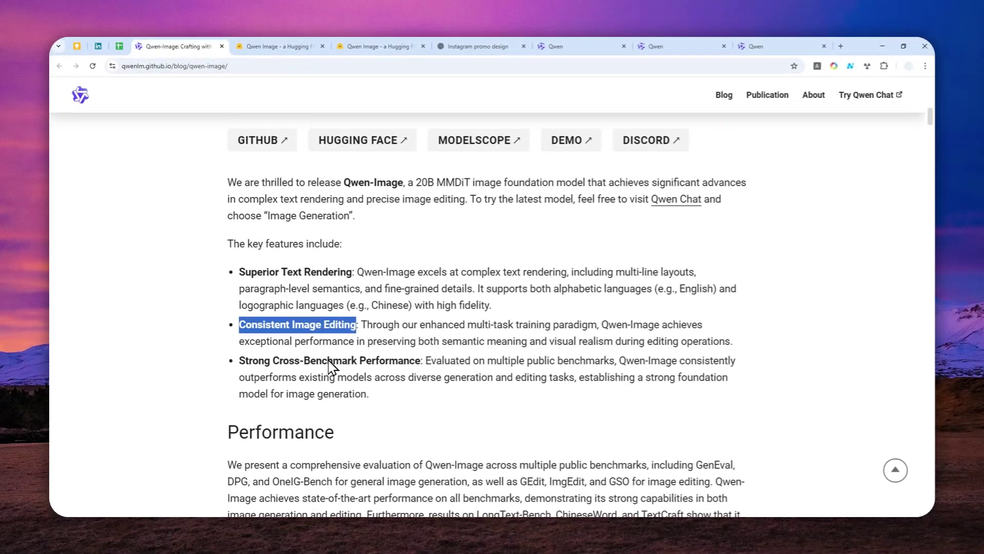
scroll(294, 365, "down", 1)
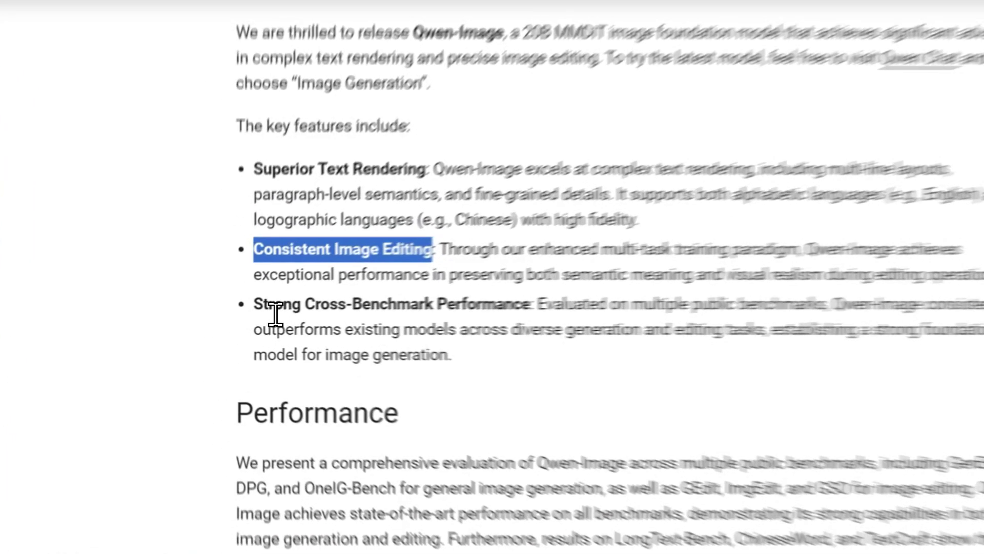
left_click_drag(235, 313, 436, 323)
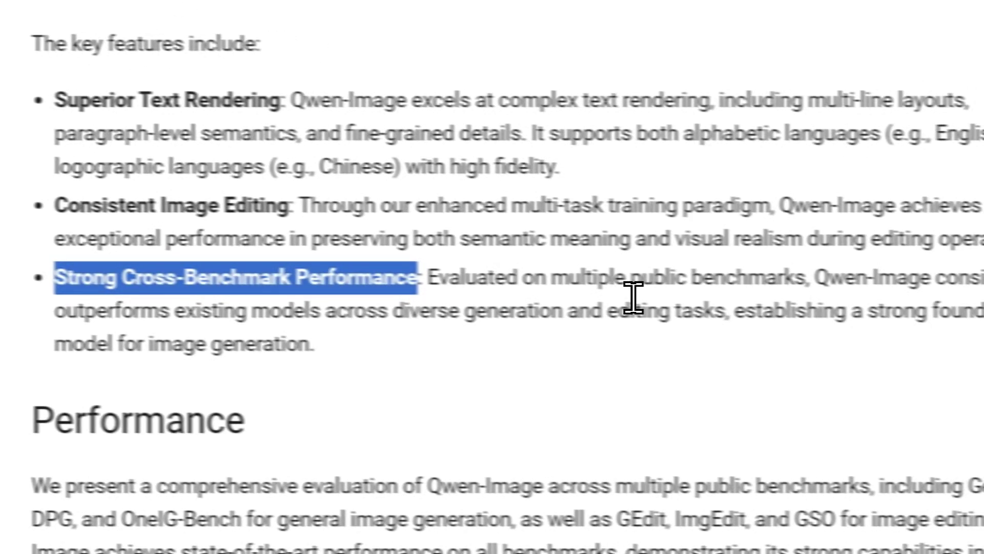
Examine the blog post's Performance section with its image generation, editing and text rendering benchmark charts
scroll(840, 312, "down", 5)
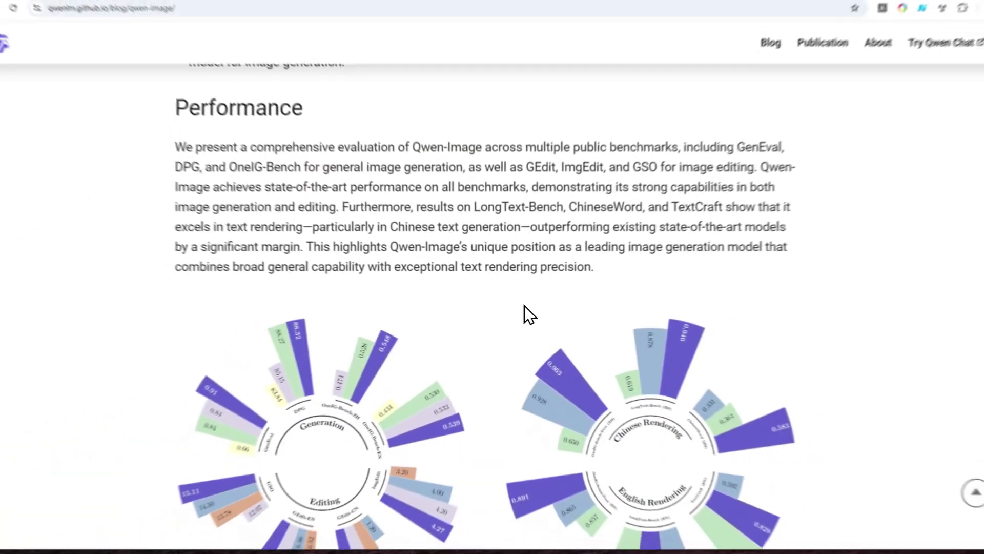
scroll(524, 305, "down", 3)
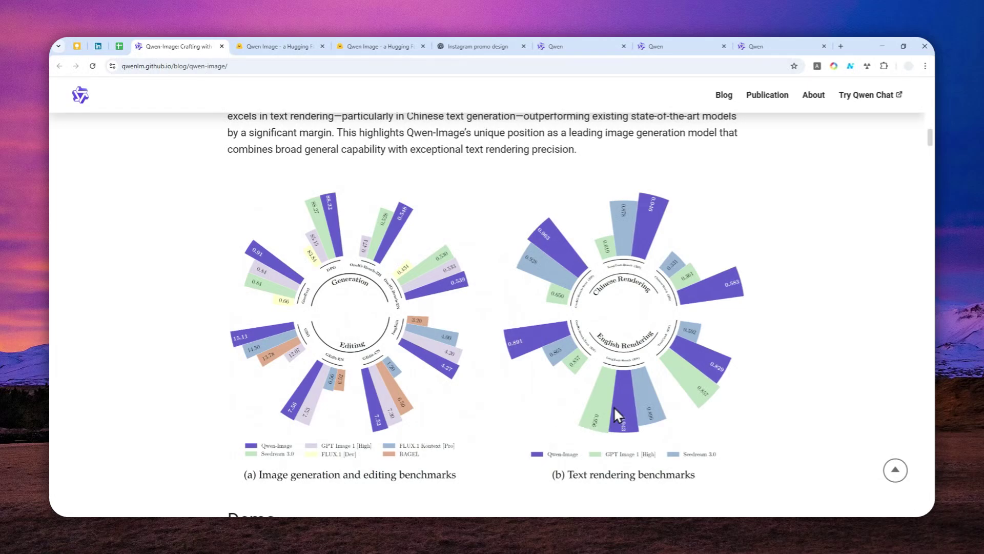
scroll(547, 255, "down", 4)
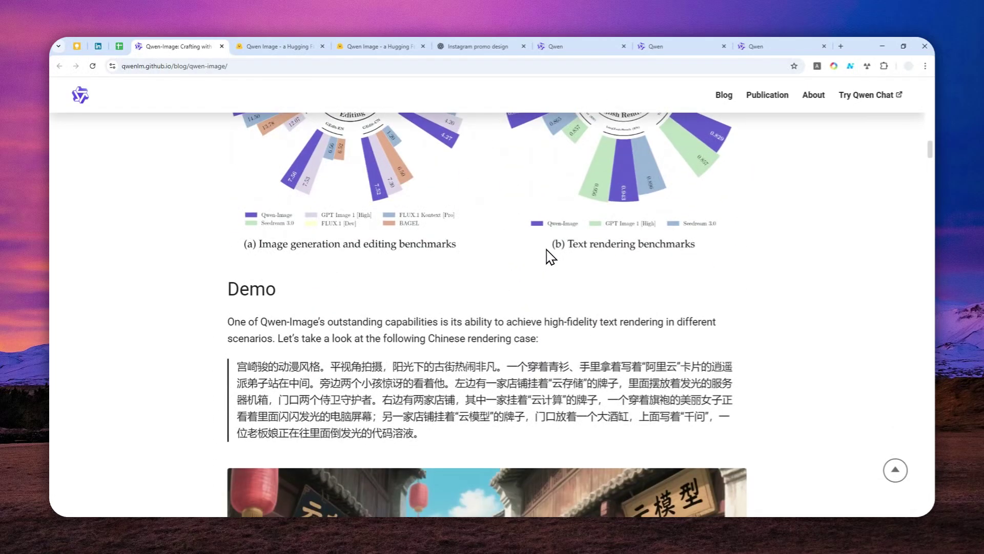
Look through the blog post's demo images for Chinese text rendering and the English bookstore window example
scroll(548, 263, "down", 5)
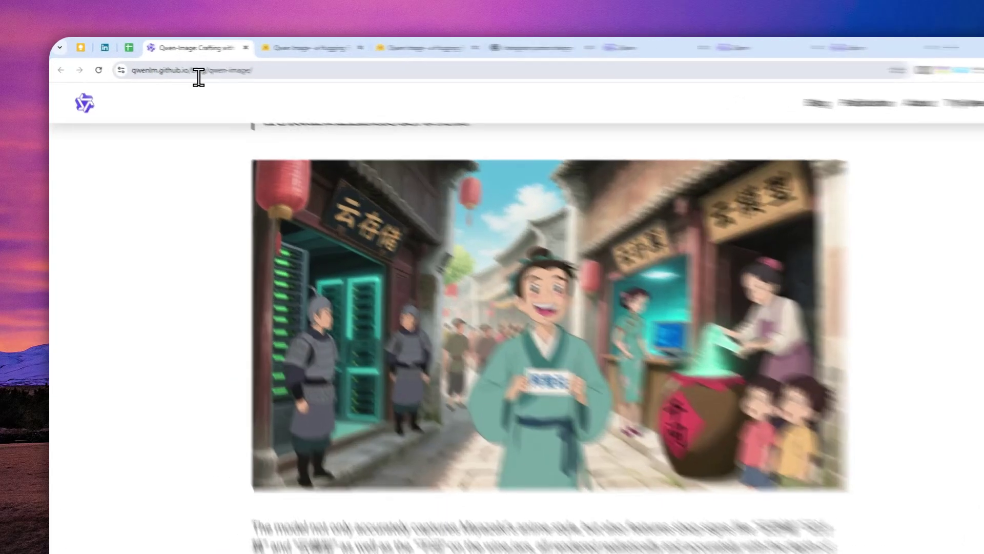
left_click(167, 66)
scroll(527, 352, "down", 10)
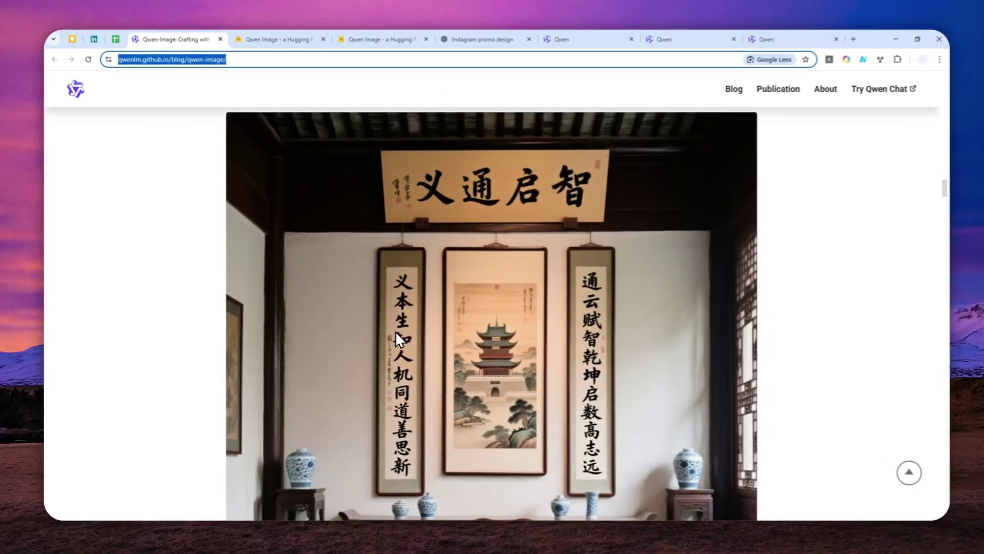
scroll(394, 332, "down", 10)
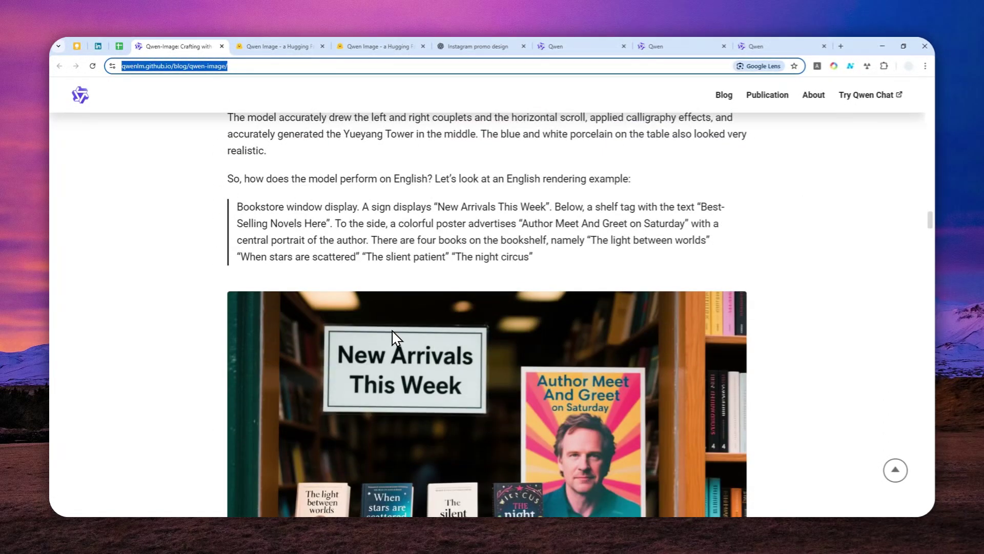
scroll(391, 338, "down", 3)
scroll(451, 323, "up", 1)
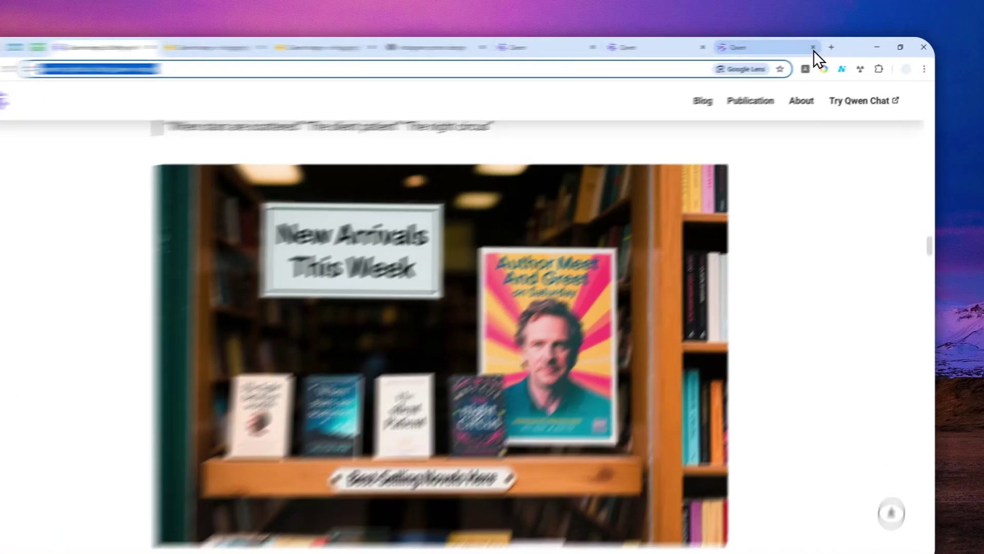
Open chat.qwen.ai in a new browser tab
left_click(841, 46)
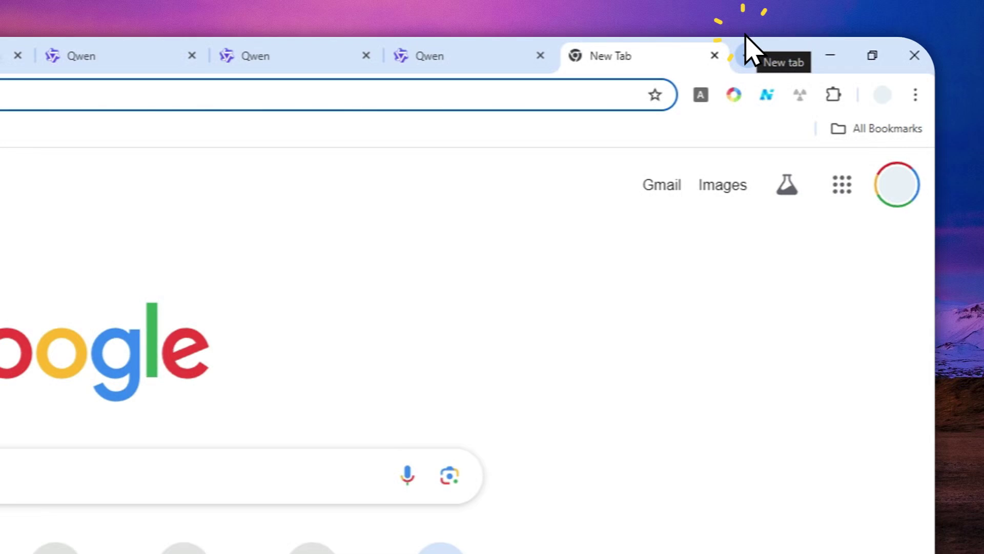
type("chat.")
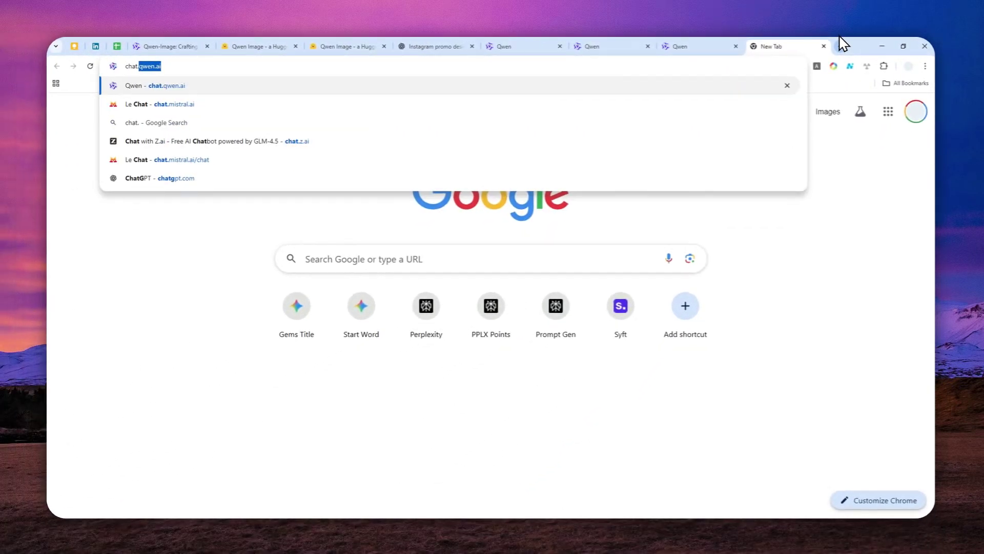
type("qwen.ai")
key("Return")
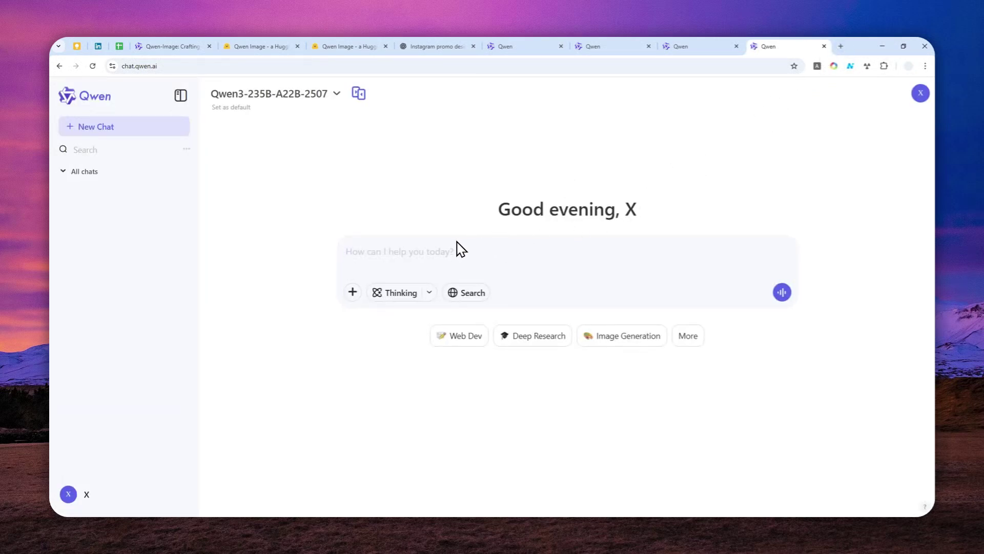
Switch the new chat to Image Generation mode and set the aspect ratio to 4:3
left_click(465, 252)
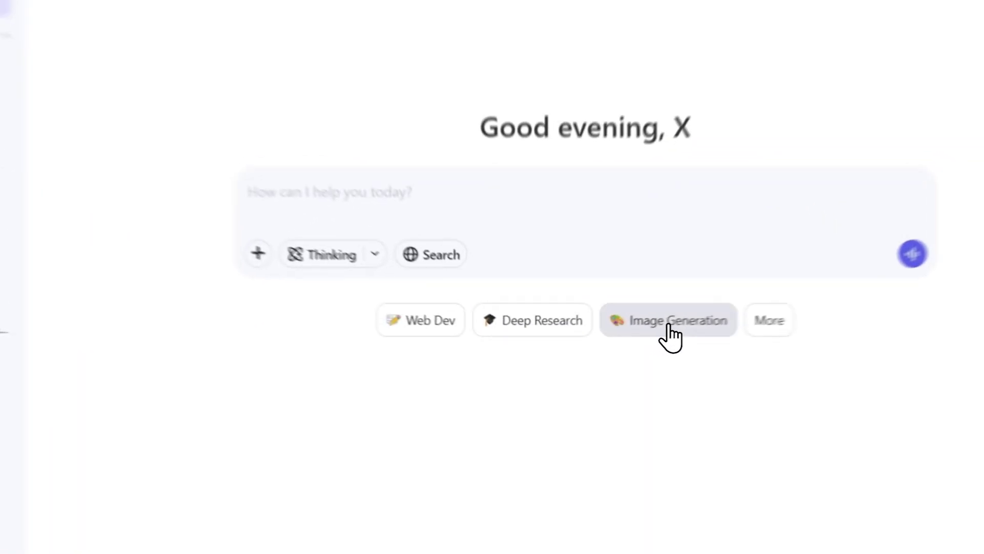
left_click(619, 342)
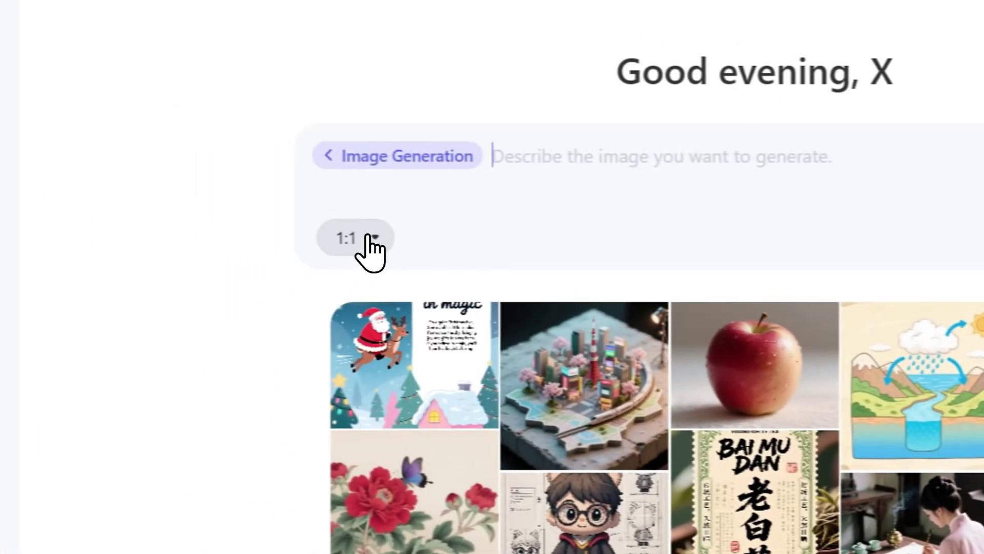
left_click(366, 237)
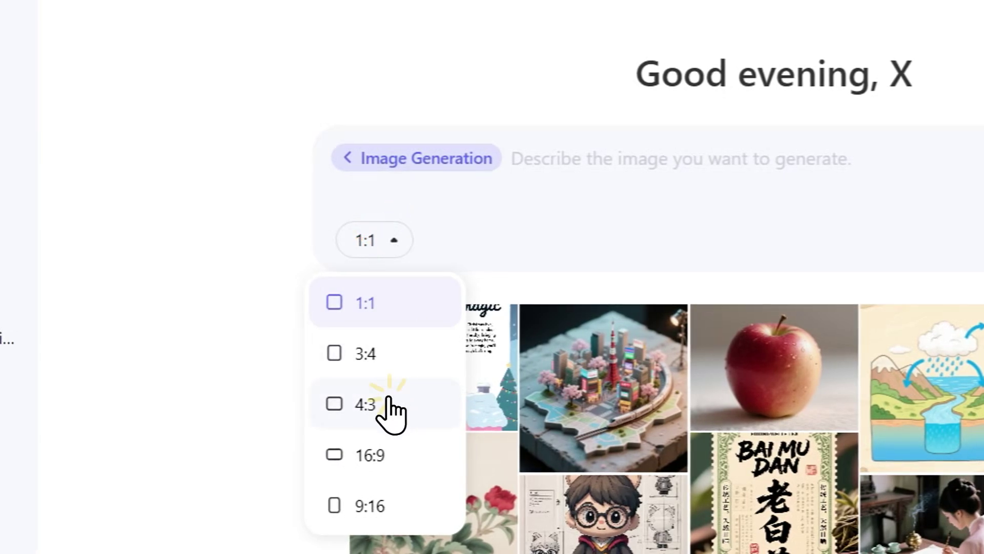
left_click(367, 398)
Paste the coffee packaging prompt for 'Mountain Peak Roasters' into the image description and highlight its quoted texts, such as '12 oz'
right_click(595, 162)
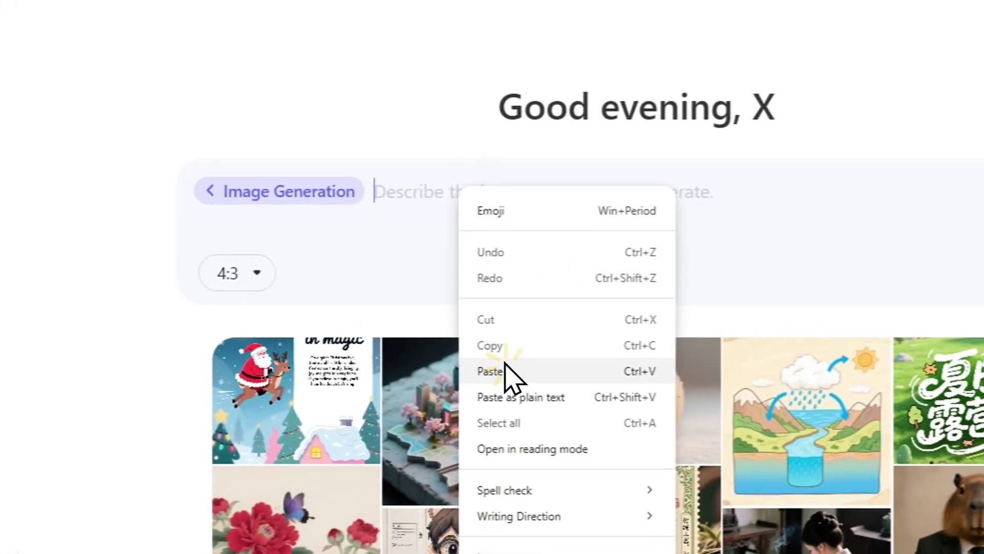
left_click(638, 334)
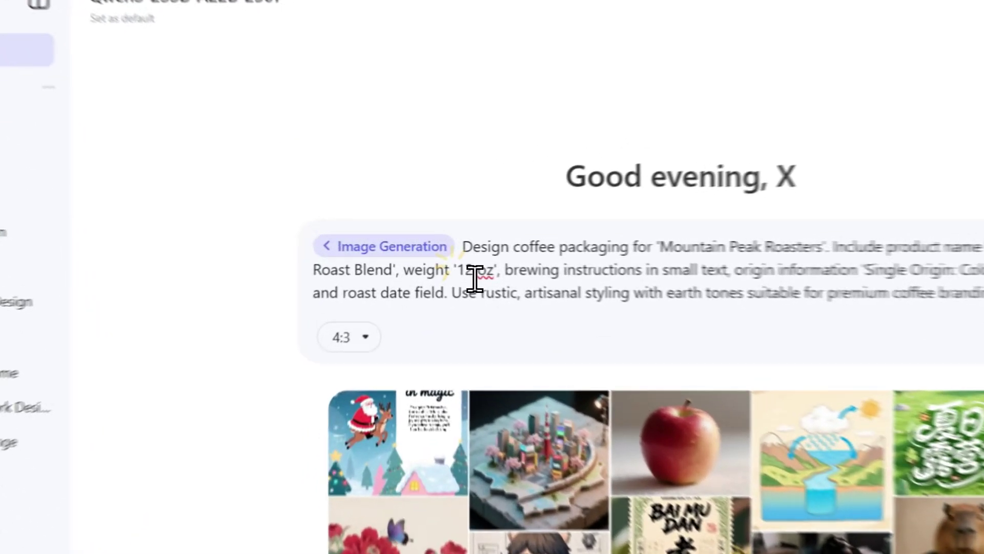
left_click_drag(431, 259, 457, 262)
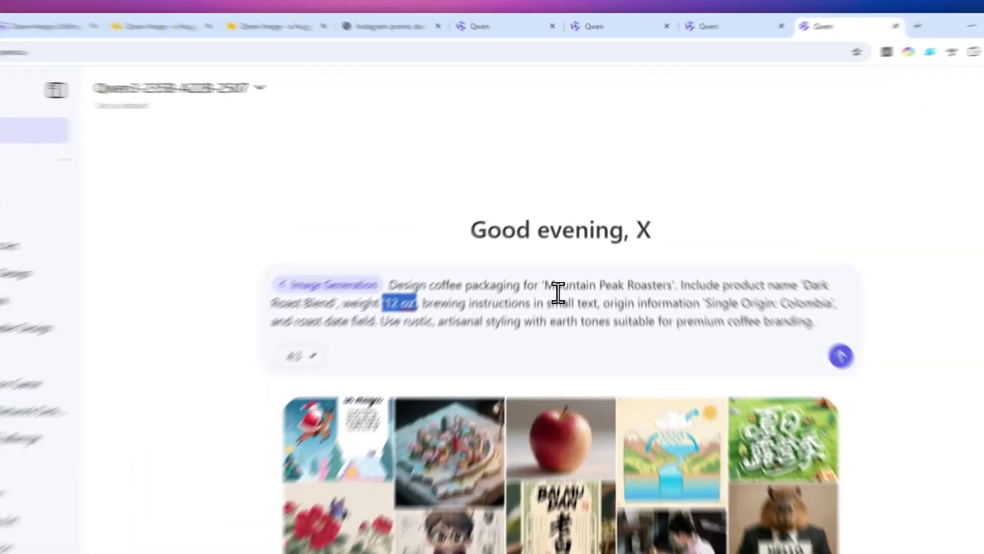
left_click_drag(555, 245, 640, 253)
left_click_drag(690, 392, 746, 393)
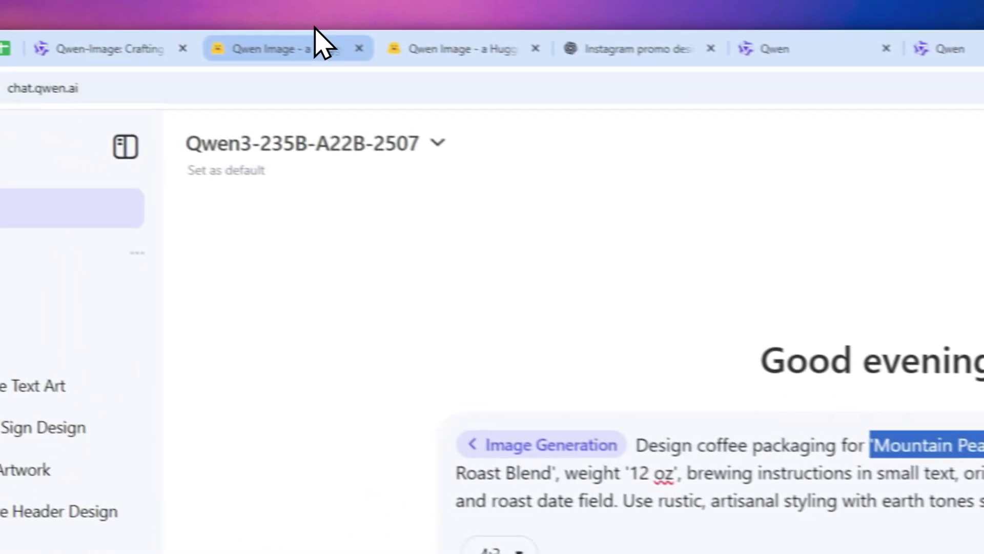
Switch to the first Qwen-Image Hugging Face Space, examine the renewable energy infographic against its prompt, and highlight the page address
left_click(322, 44)
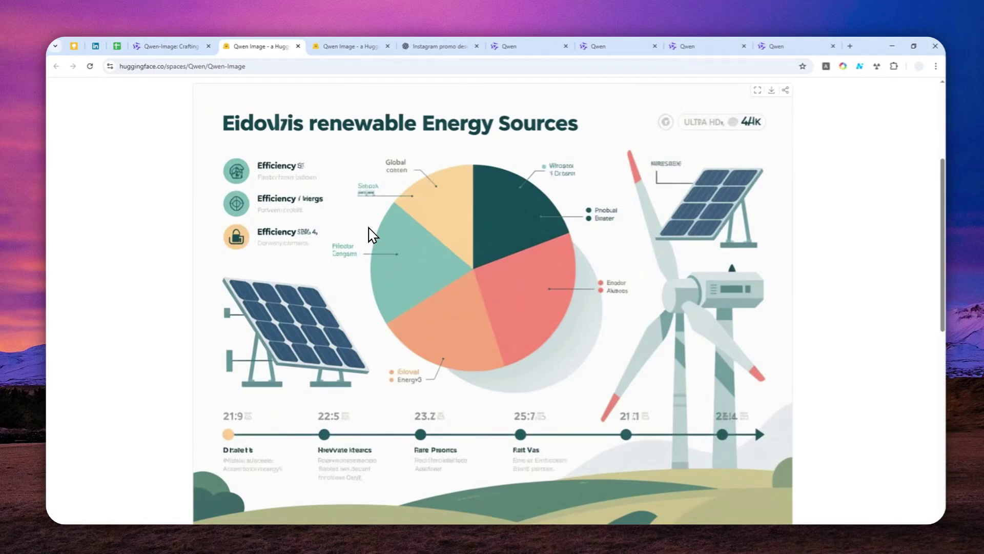
scroll(373, 235, "up", 4)
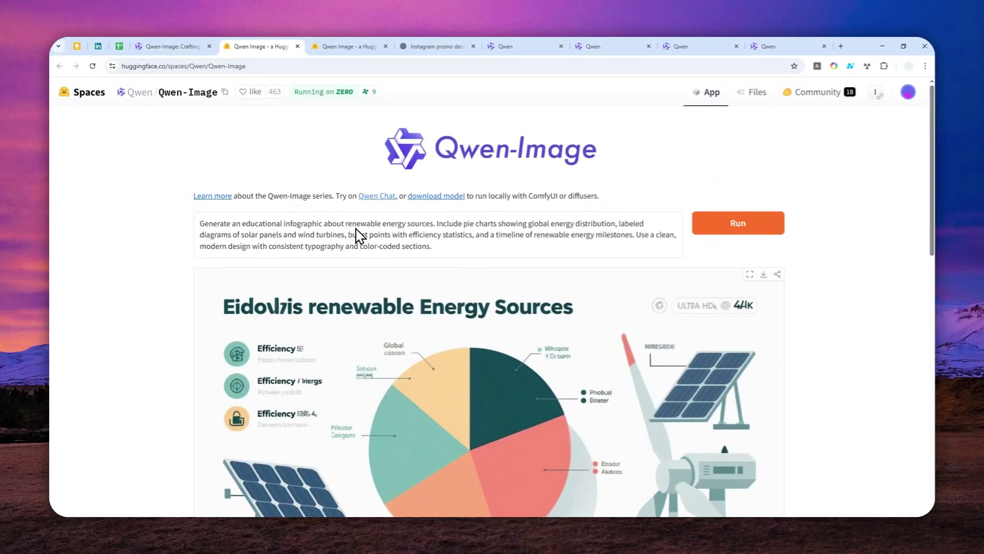
scroll(357, 236, "down", 3)
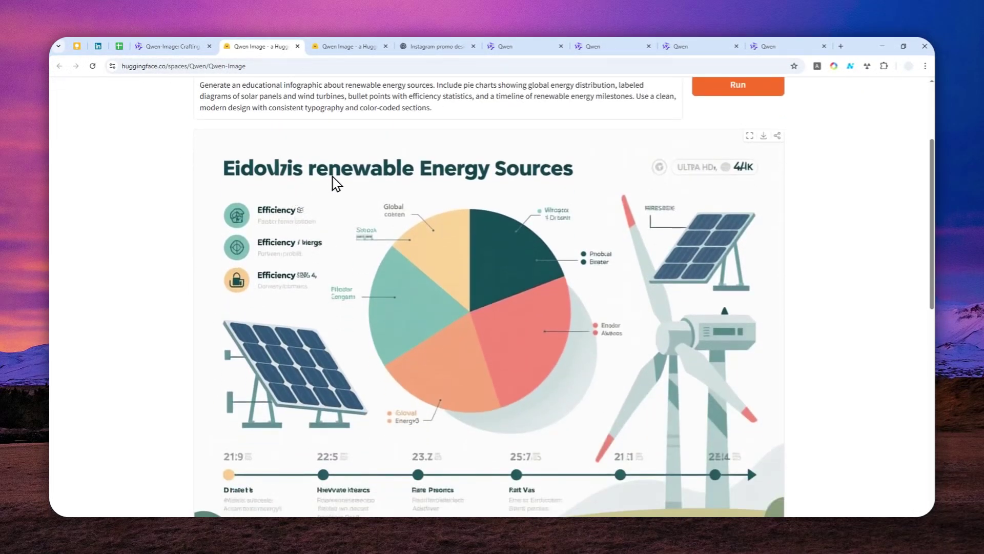
scroll(339, 182, "up", 1)
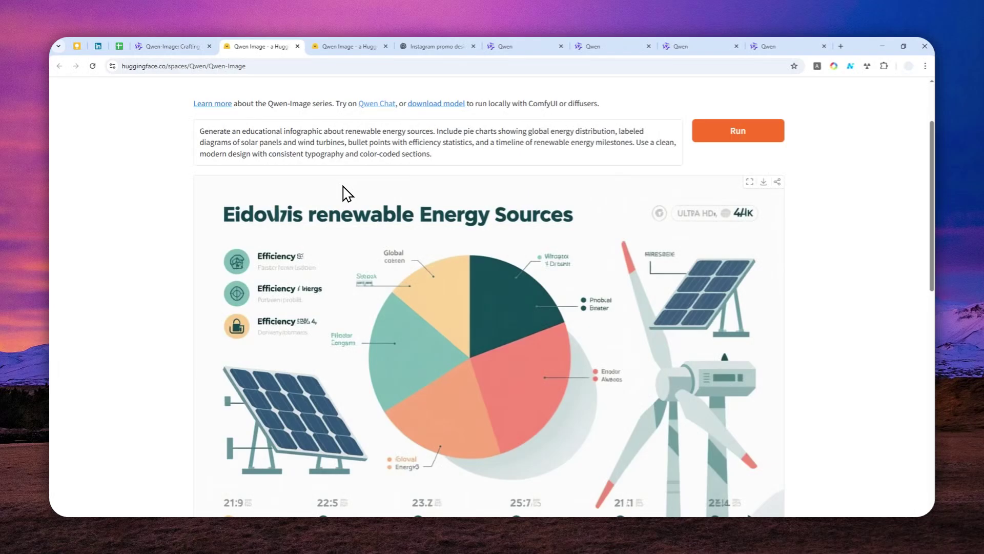
scroll(347, 193, "up", 2)
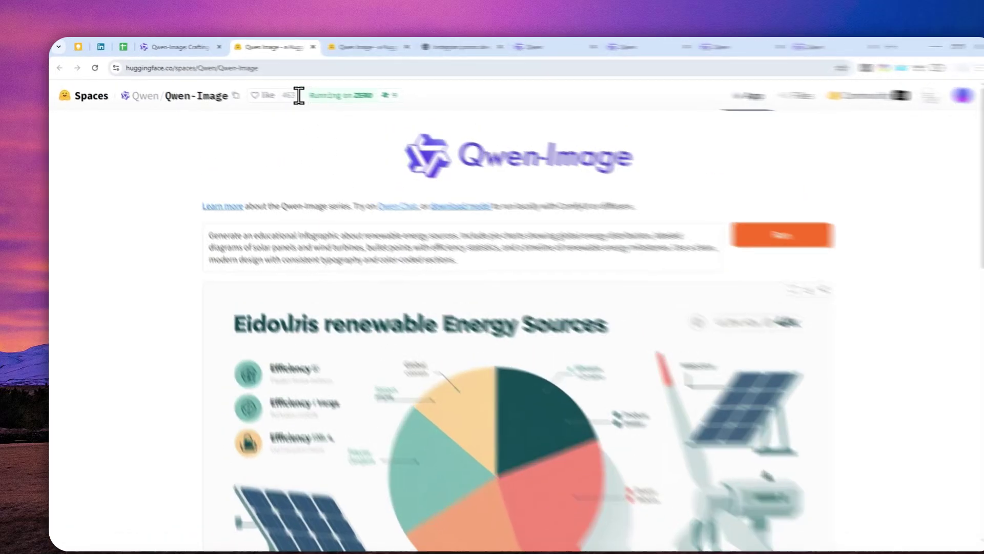
left_click(259, 67)
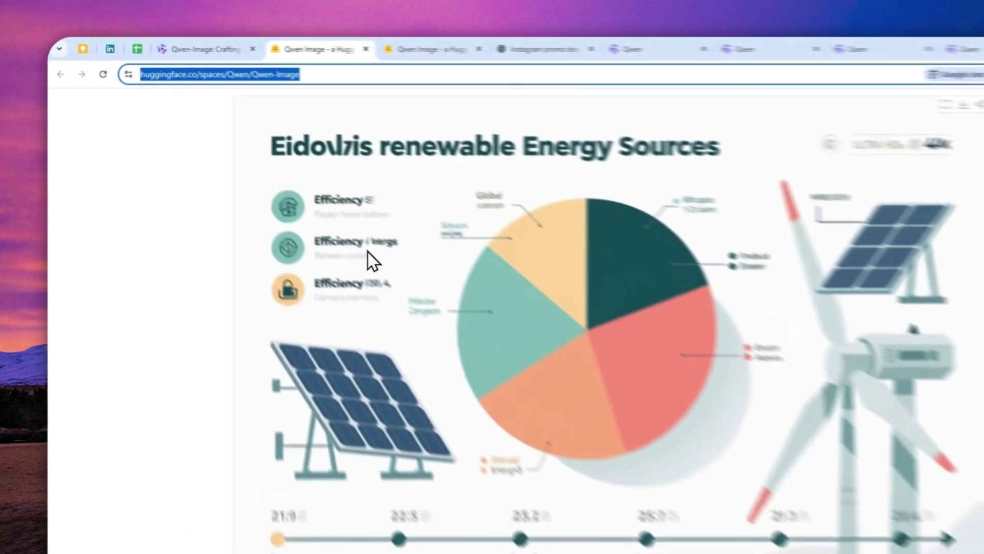
Return to the Qwen chat holding the coffee packaging prompt and submit it to generate the image
scroll(271, 192, "up", 2)
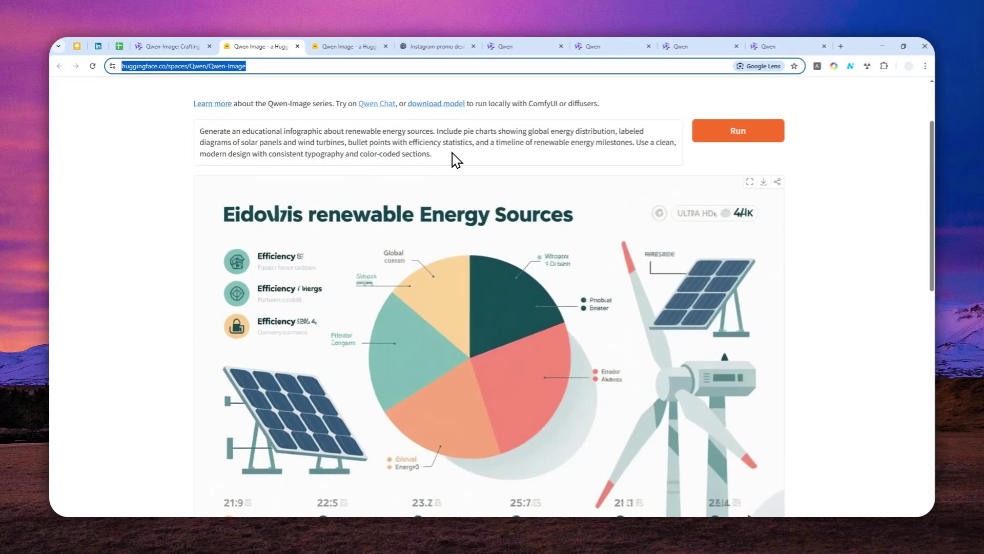
scroll(374, 266, "down", 2)
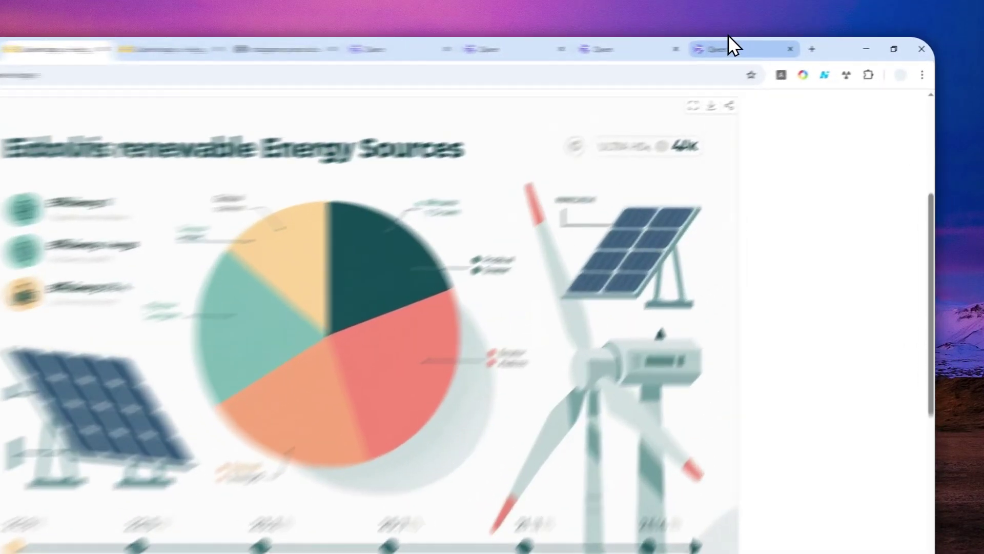
left_click(765, 47)
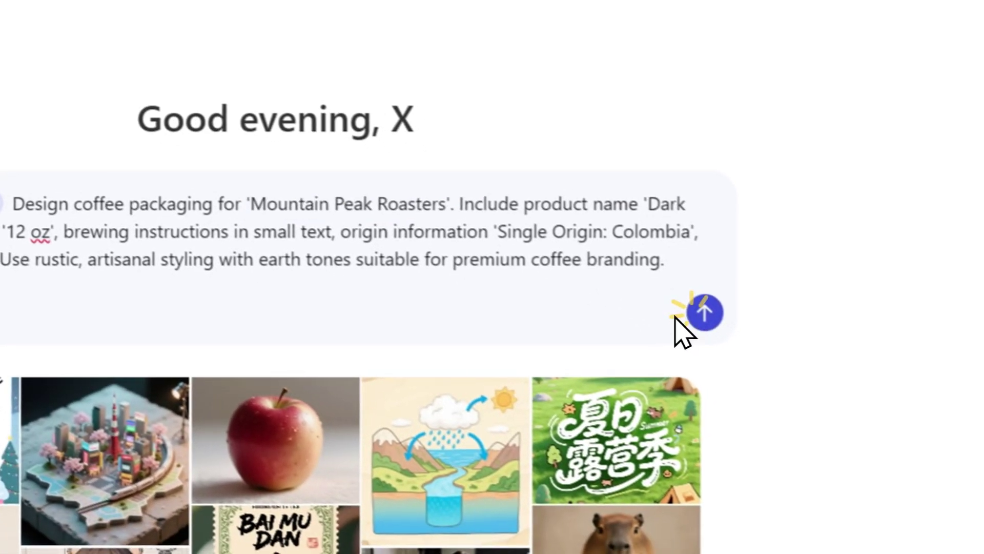
left_click(755, 484)
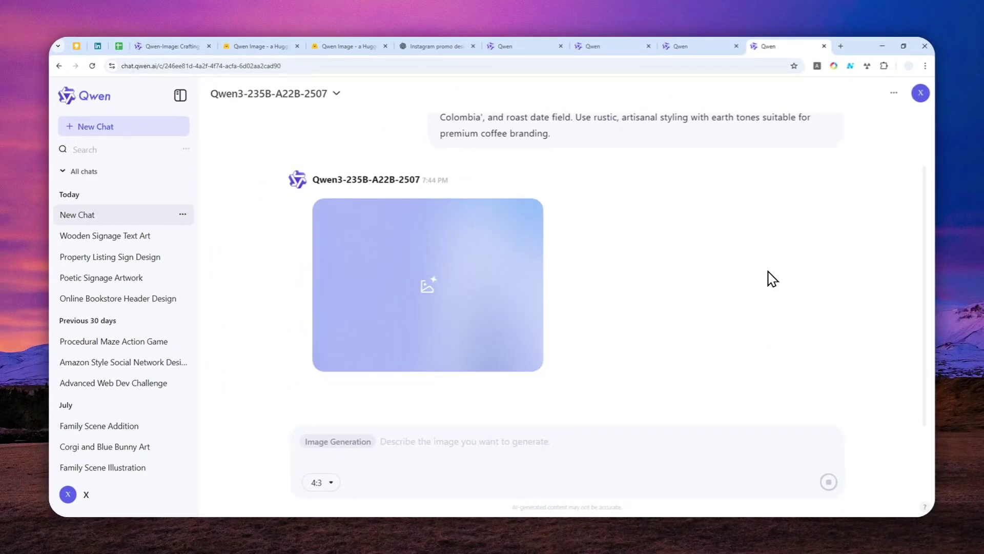
View the generated coffee bag image enlarged, close the preview, and compare its texts with the 'Mountain Peak Roasters' prompt
scroll(768, 281, "up", 1)
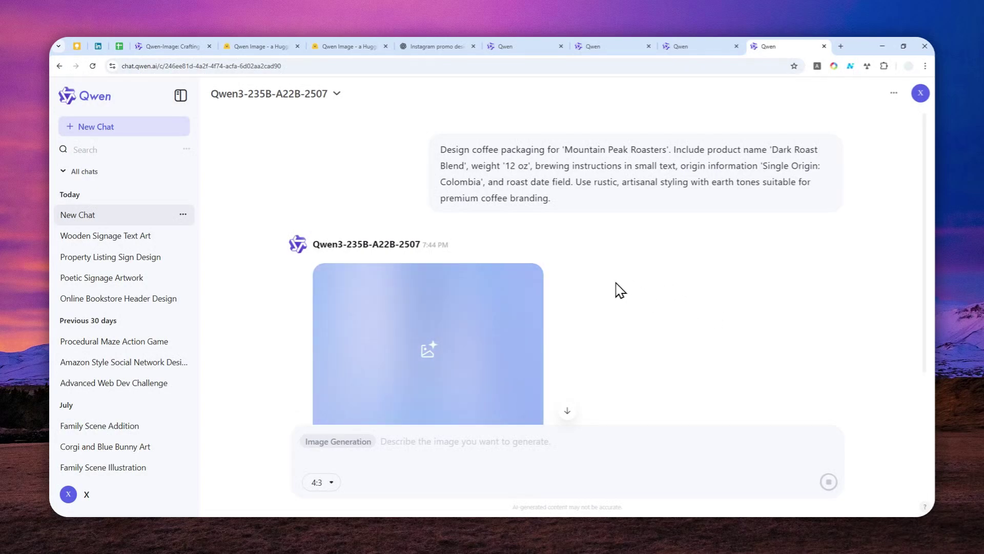
scroll(538, 278, "down", 1)
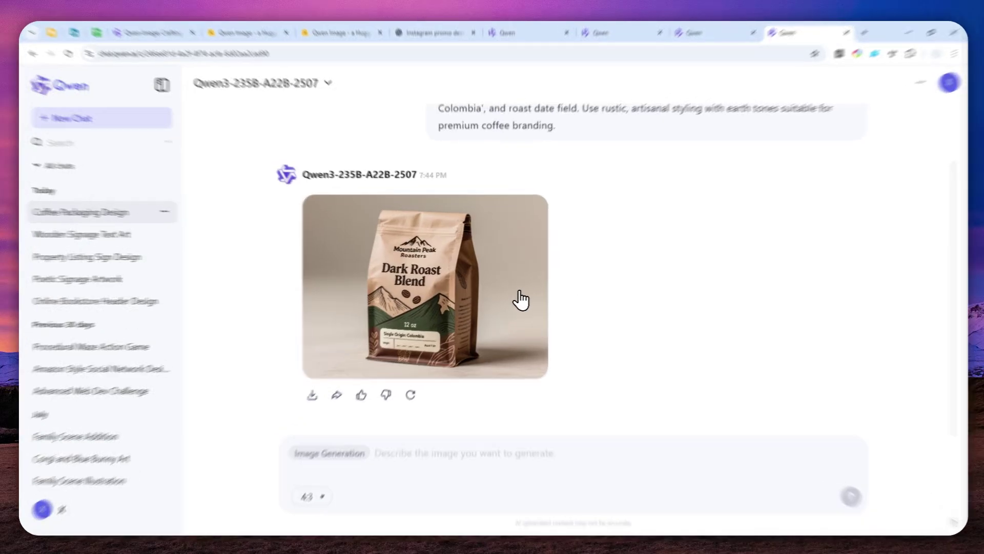
left_click(520, 299)
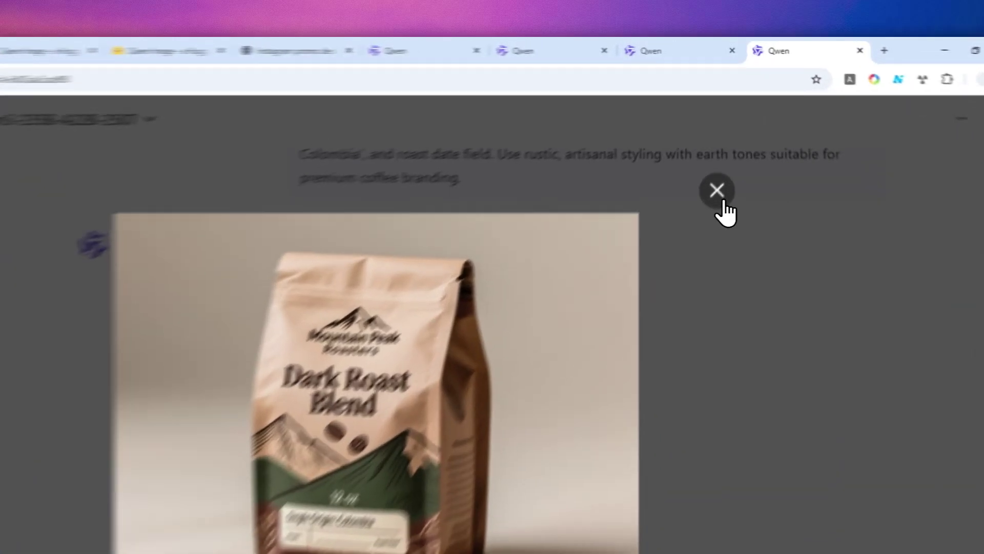
left_click(726, 142)
scroll(689, 155, "up", 2)
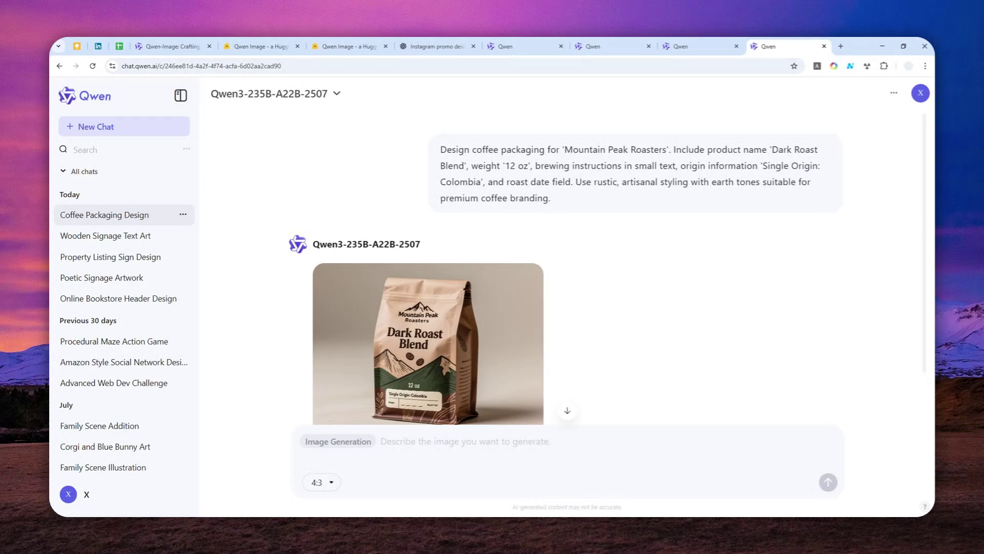
Switch to the blank Qwen-Image Hugging Face Space and expand Advanced Settings to review the seed, aspect ratio, guidance scale and inference step options
left_click_drag(50, 279, 780, 39)
scroll(675, 142, "up", 5)
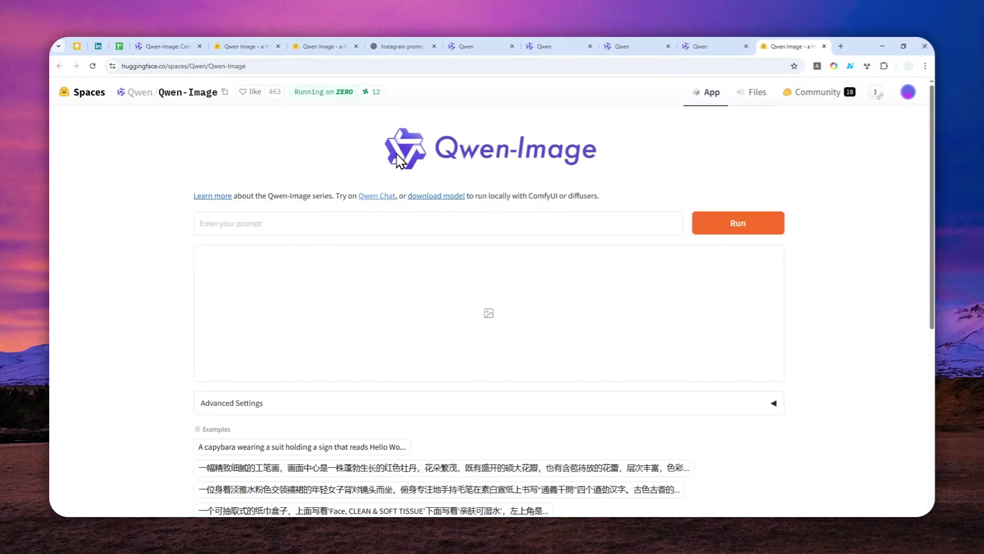
scroll(552, 220, "down", 3)
left_click(256, 263)
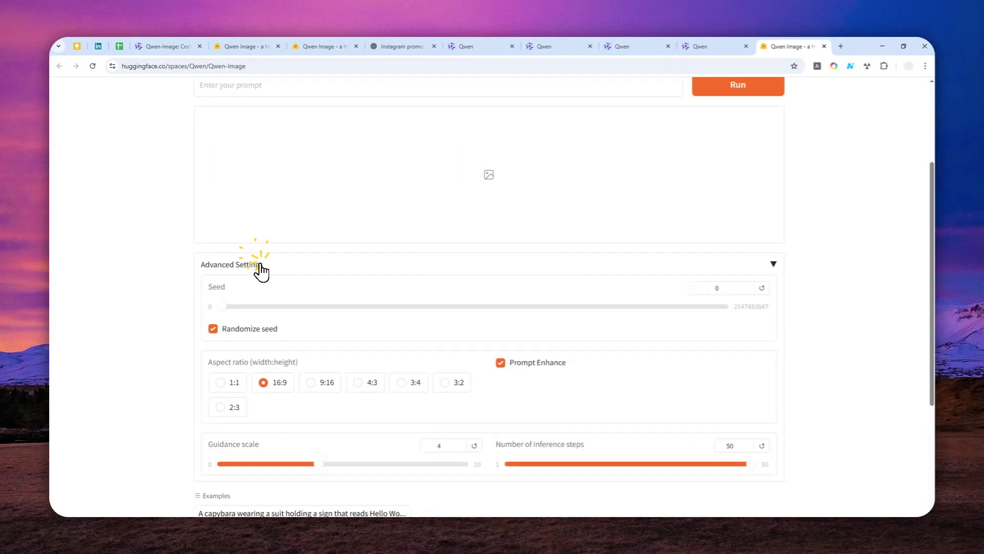
scroll(483, 338, "down", 3)
scroll(505, 337, "up", 6)
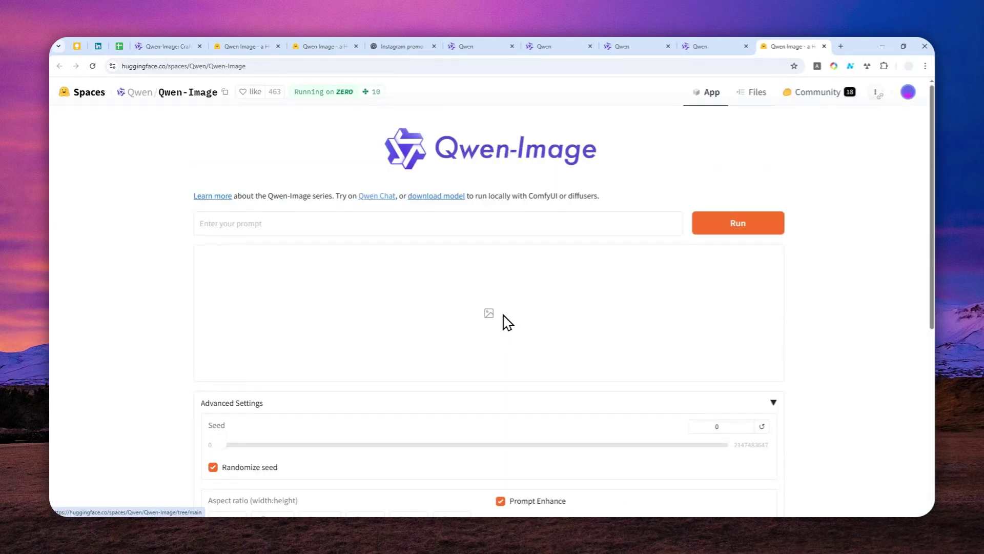
Switch to the Qwen-Image blog post and return to its title, 'Qwen-Image: Crafting with Native Text Rendering'
left_click(179, 47)
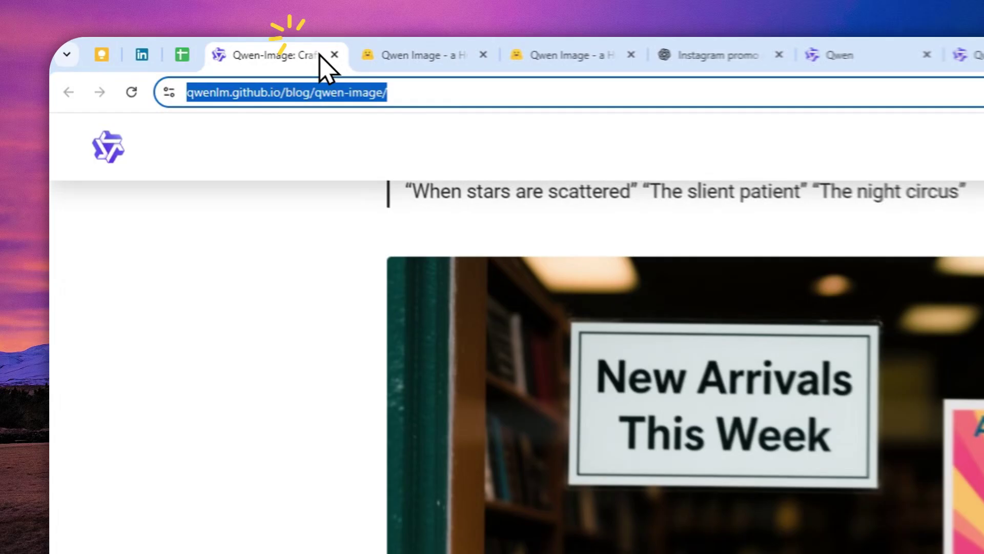
scroll(533, 301, "up", 8)
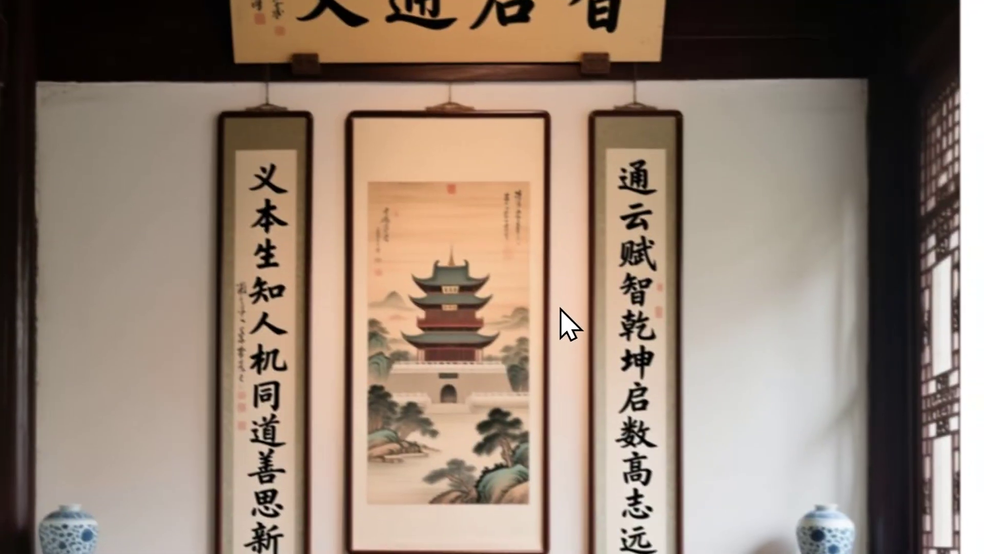
scroll(560, 309, "up", 10)
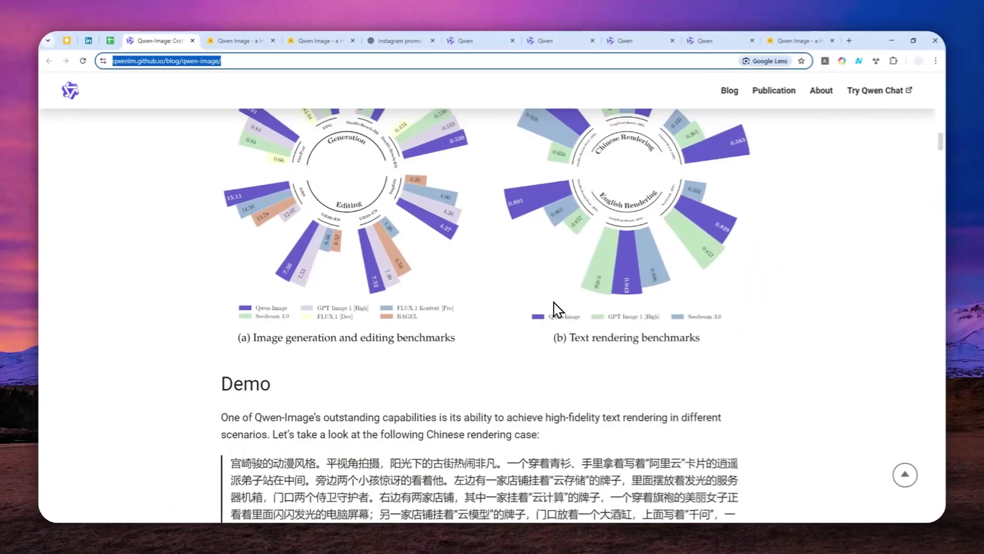
scroll(544, 307, "up", 12)
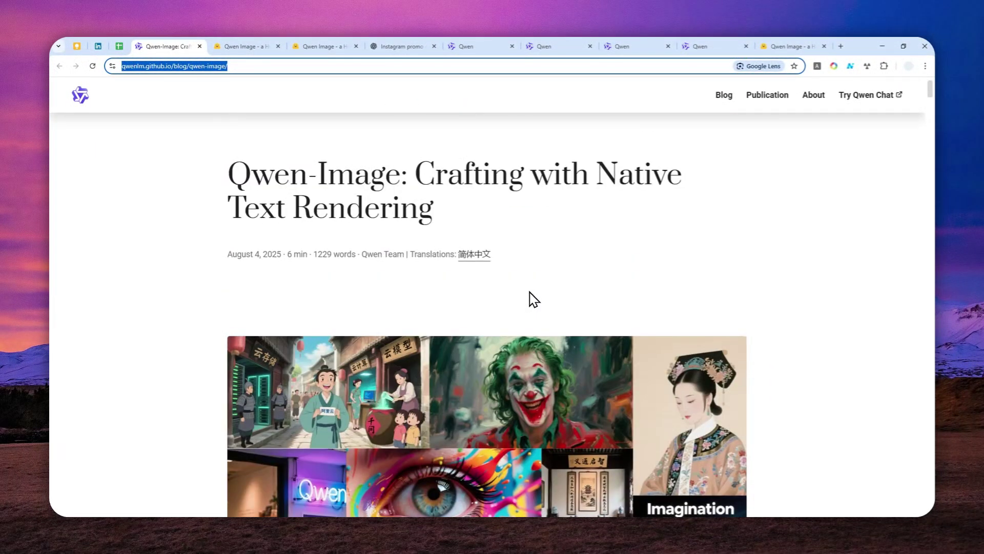
left_click(439, 219)
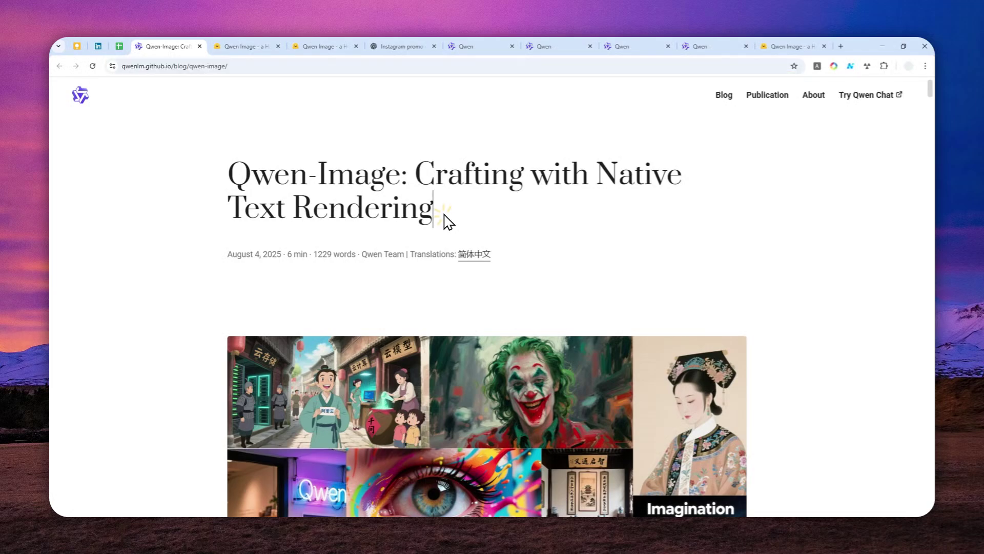